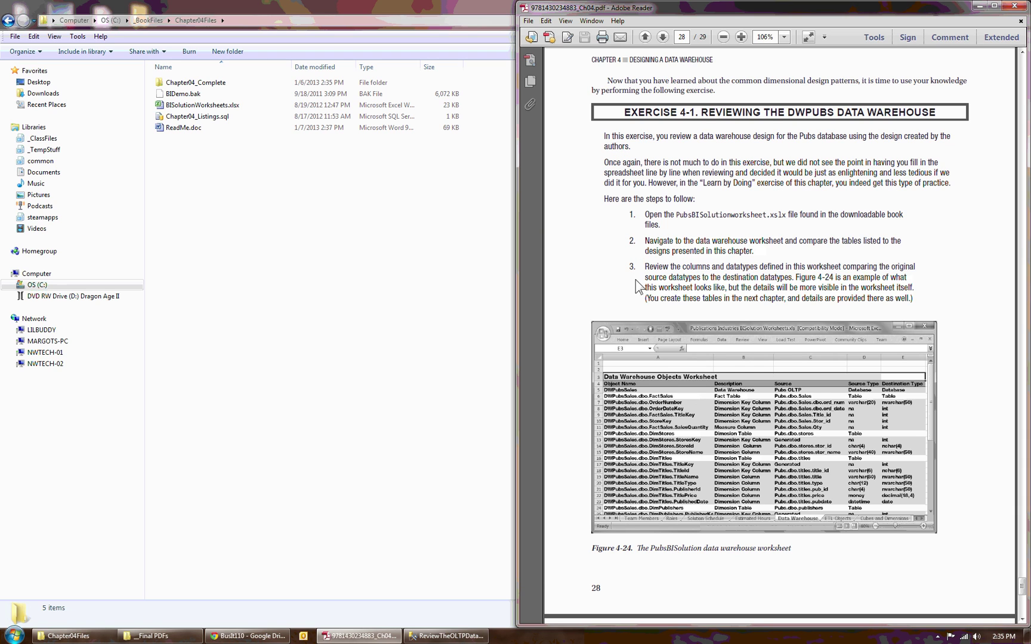
# Scroll the Chapter 4 PDF to page 28, Exercise 4-1, Reviewing the DWPubs Data Warehouse
pyautogui.scroll(-1, 632, 366)
pyautogui.scroll(-2, 632, 371)
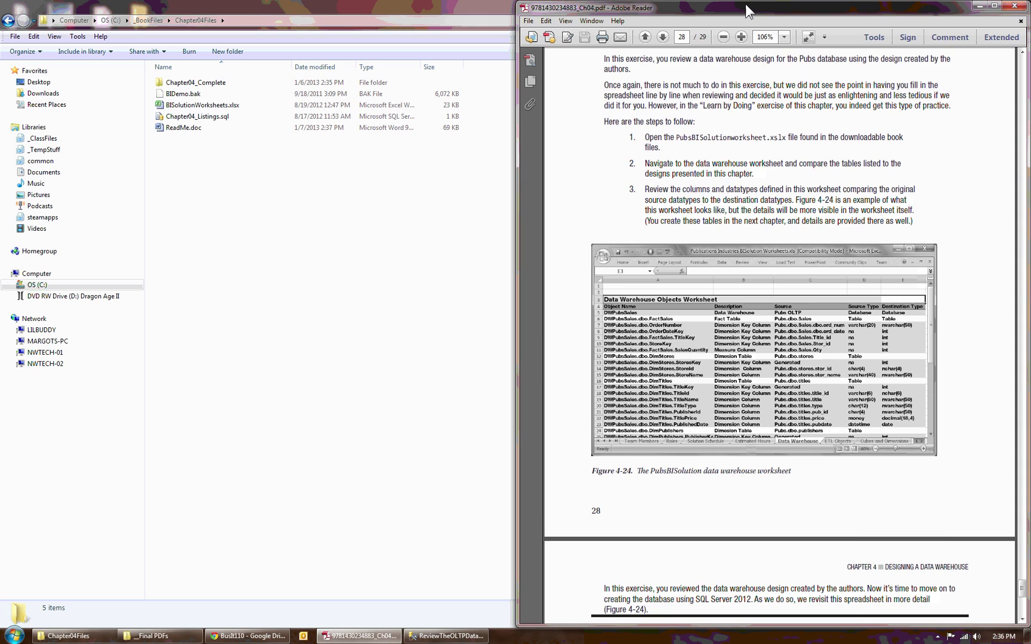
pyautogui.scroll(-4, 745, 442)
pyautogui.scroll(-2, 742, 519)
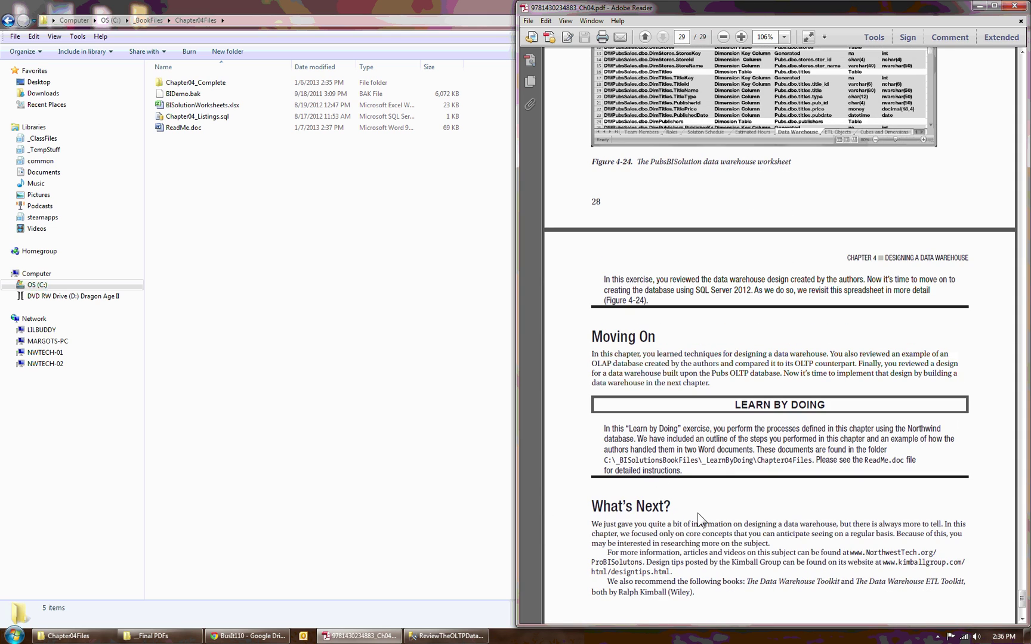
pyautogui.scroll(2, 650, 320)
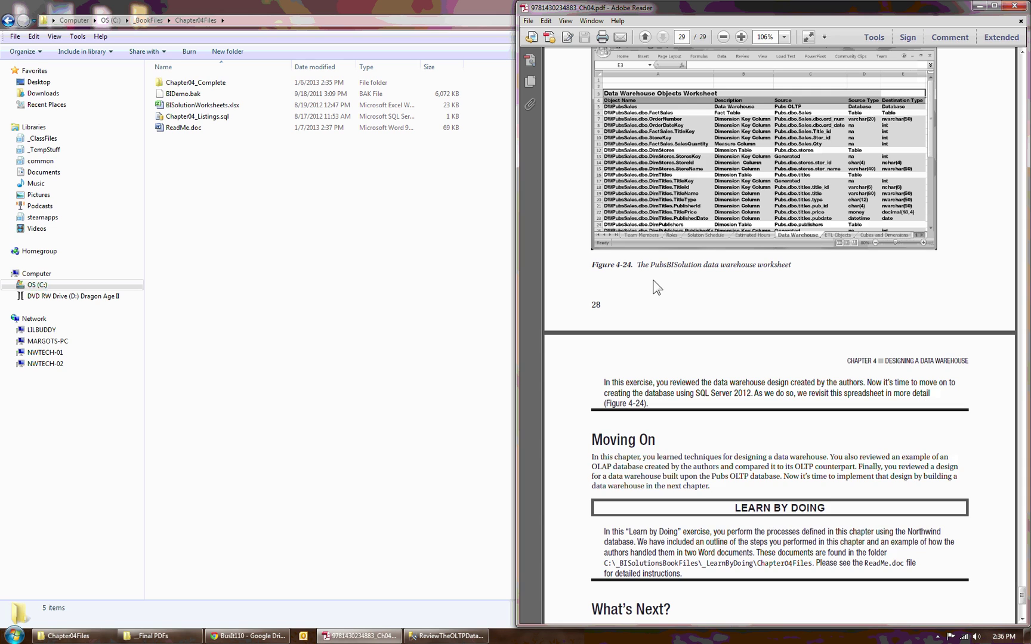
pyautogui.scroll(8, 765, 245)
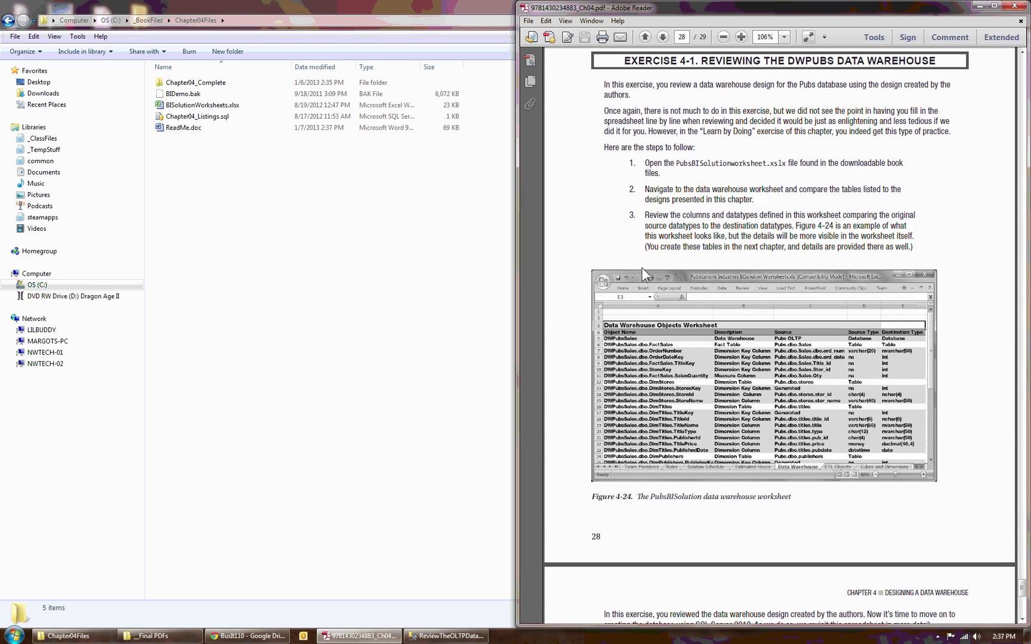
# Open BISolutionWorksheets.xlsx and widen the Description, Source and Source Type columns on the Data Warehouse sheet
pyautogui.doubleClick(201, 106)
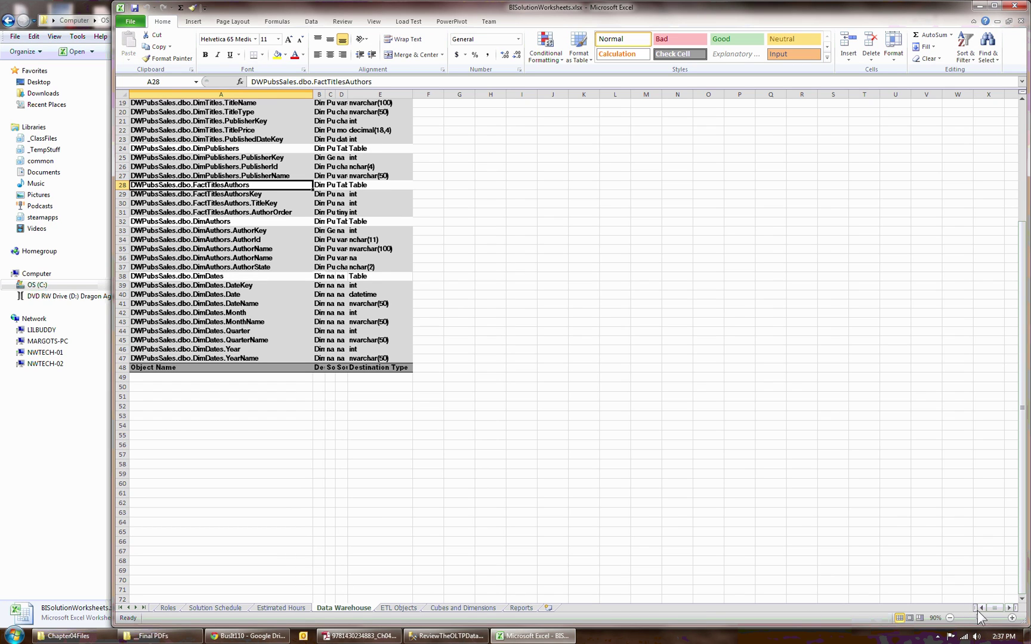
pyautogui.moveTo(325, 94); pyautogui.dragTo(739, 94)
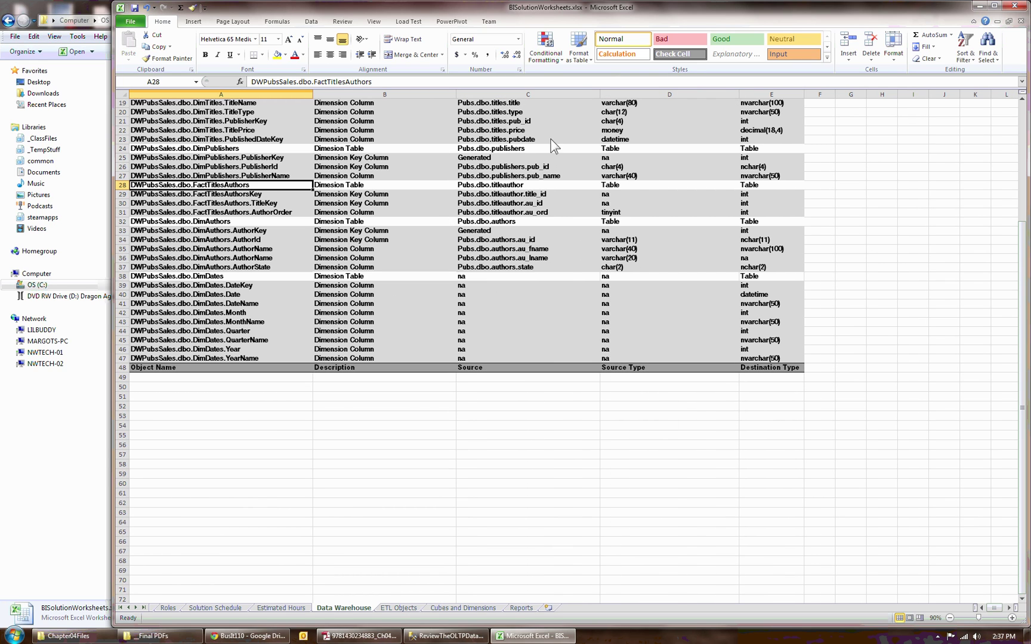
pyautogui.click(639, 104)
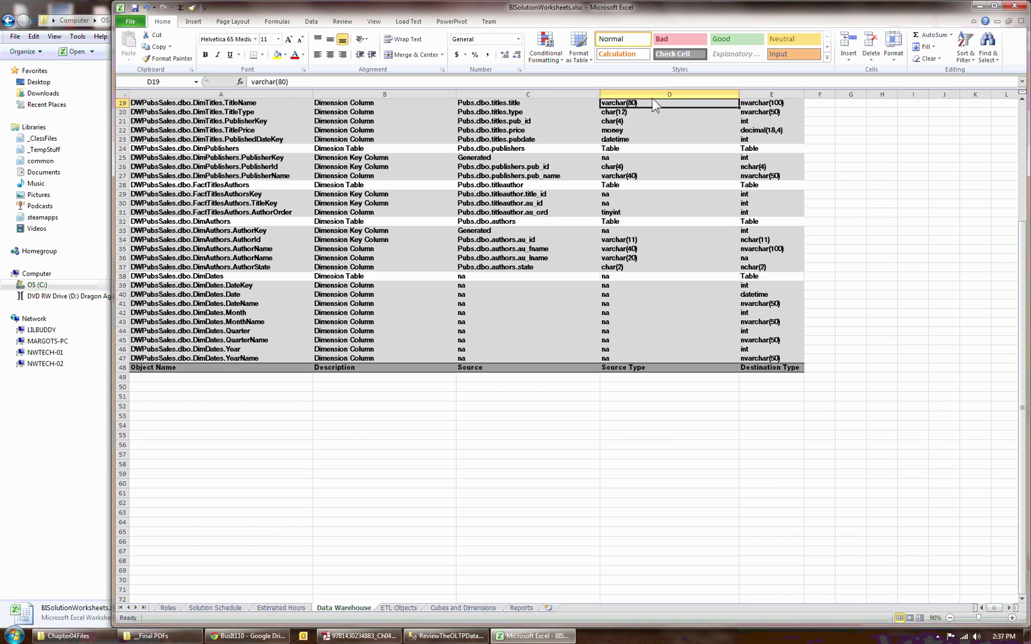
pyautogui.scroll(6, 724, 142)
pyautogui.click(660, 134)
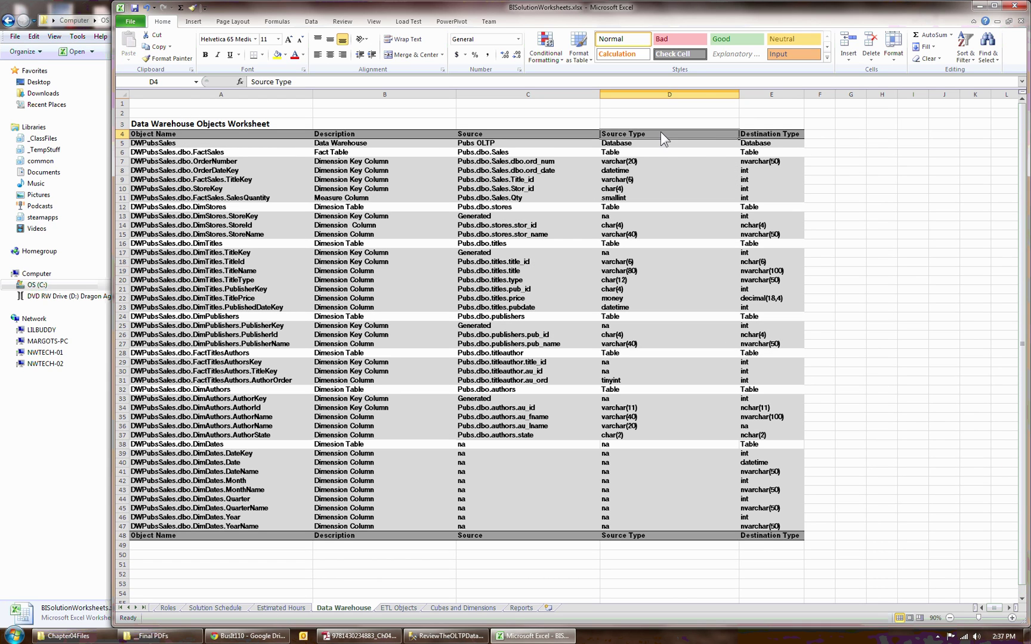
pyautogui.click(783, 136)
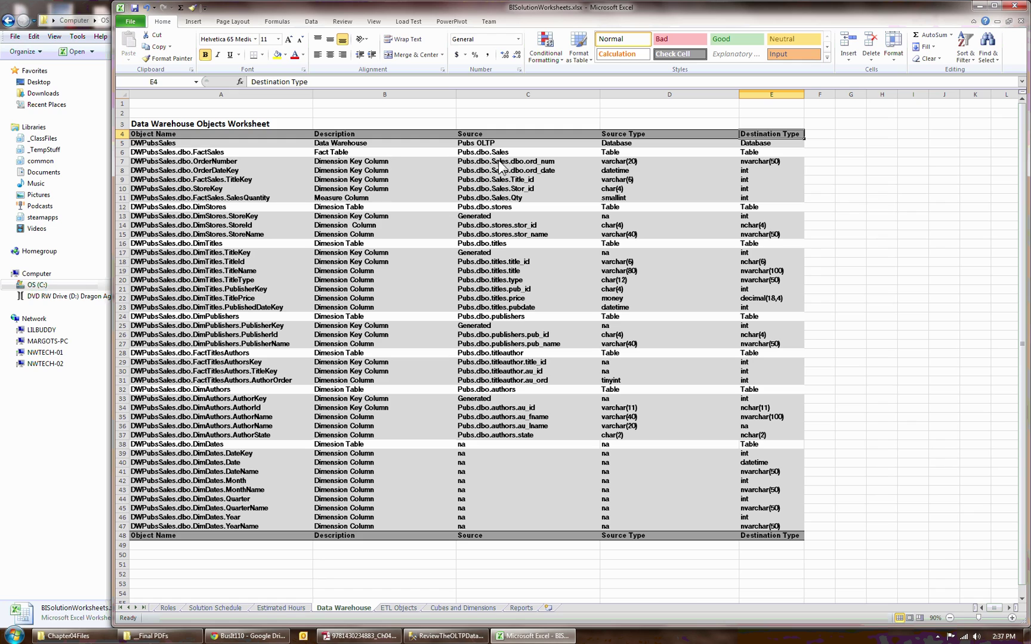
pyautogui.moveTo(504, 154); pyautogui.dragTo(515, 173)
pyautogui.moveTo(195, 152); pyautogui.dragTo(203, 174)
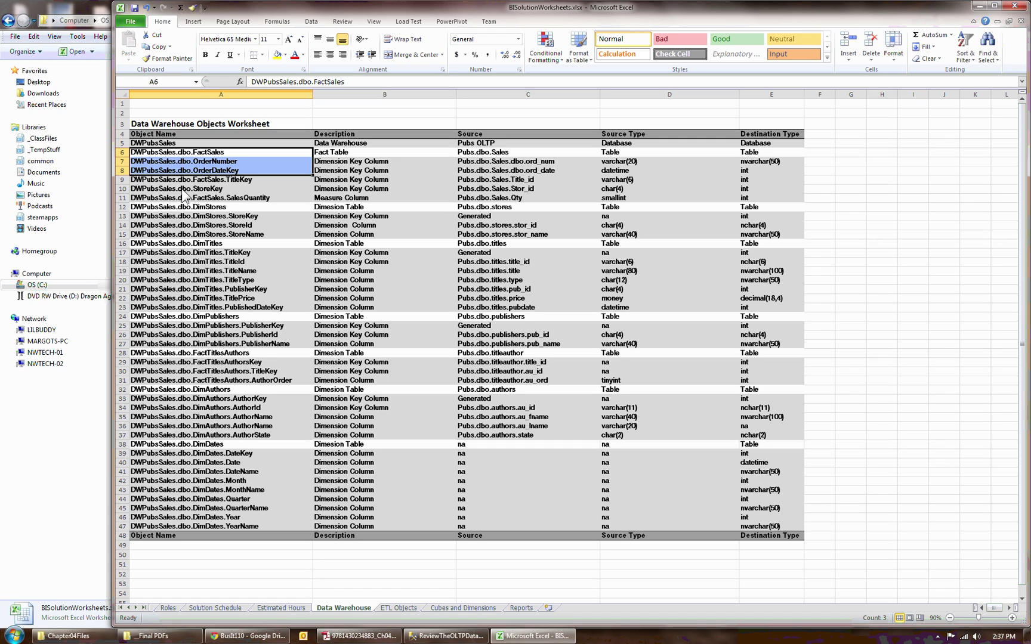
pyautogui.click(229, 182)
pyautogui.click(503, 161)
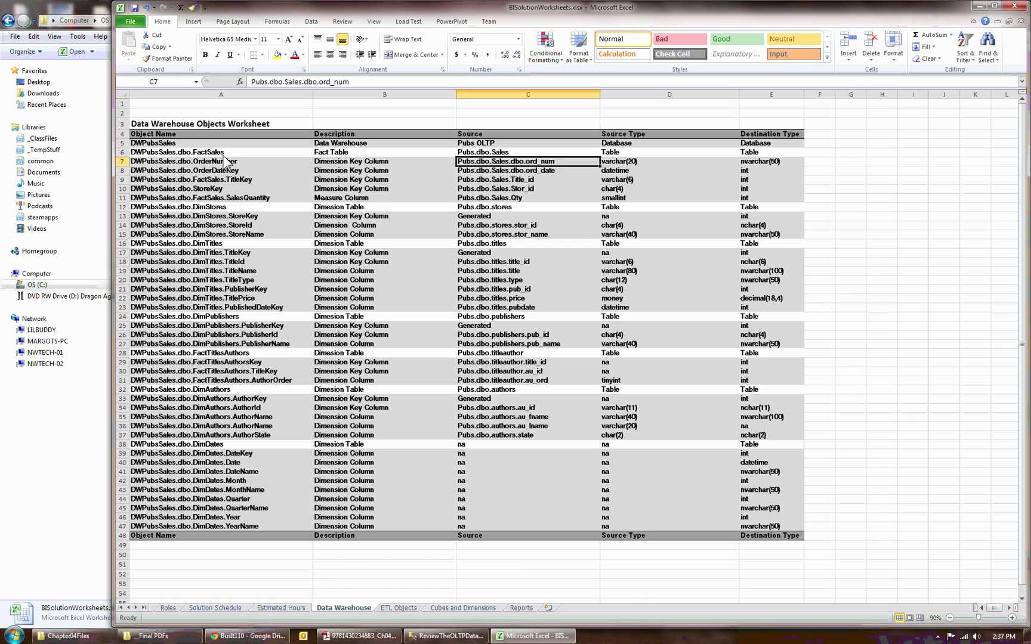
pyautogui.moveTo(222, 154); pyautogui.dragTo(230, 172)
pyautogui.click(502, 162)
pyautogui.click(209, 163)
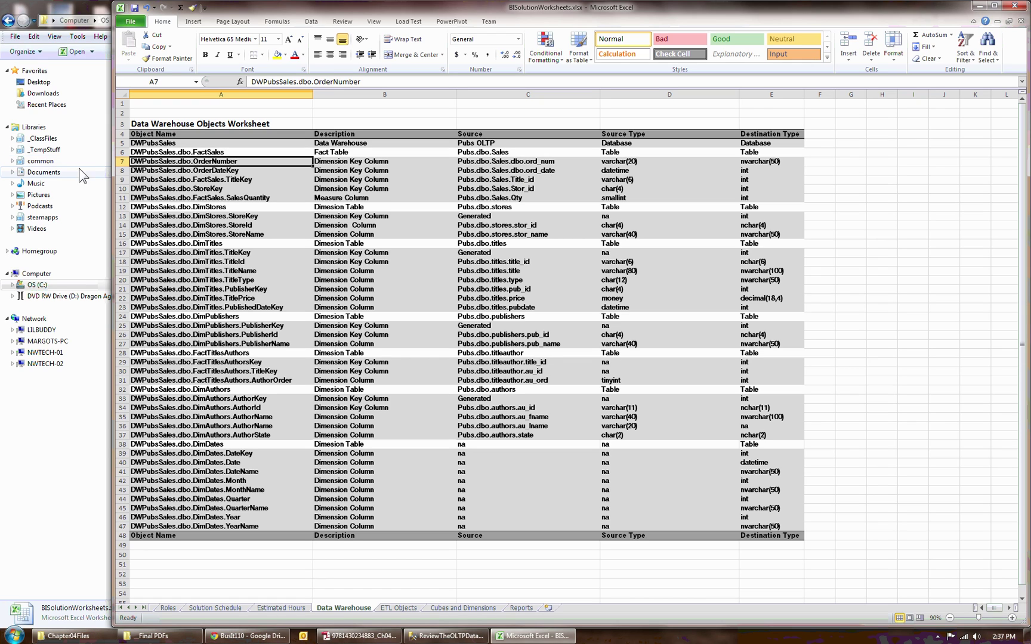
pyautogui.click(234, 181)
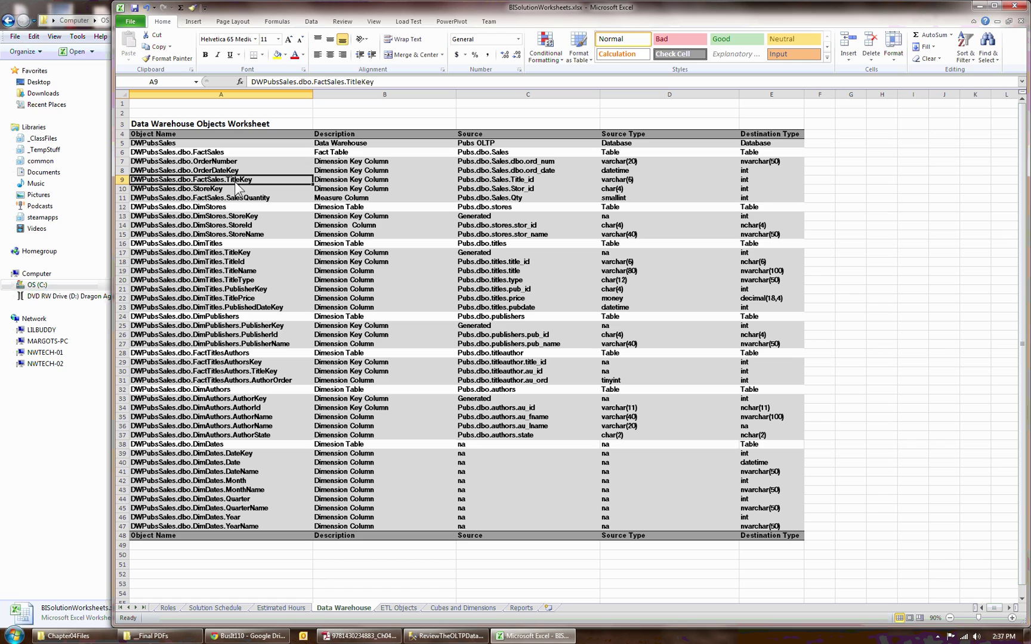
pyautogui.click(235, 196)
pyautogui.click(253, 219)
pyautogui.click(254, 229)
pyautogui.click(537, 170)
pyautogui.click(535, 180)
pyautogui.click(539, 207)
pyautogui.click(534, 255)
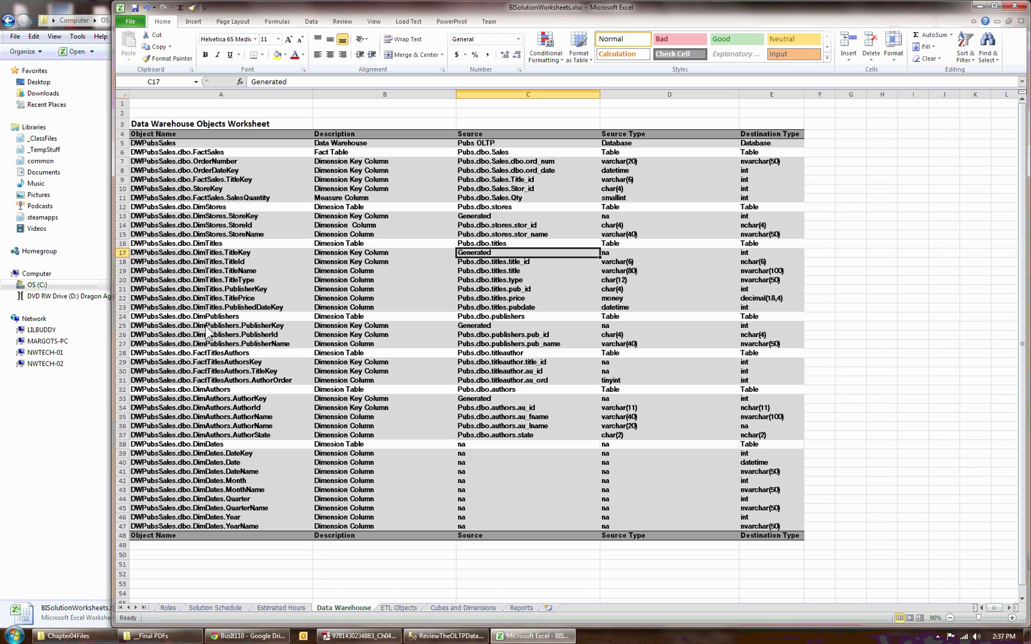
pyautogui.click(213, 245)
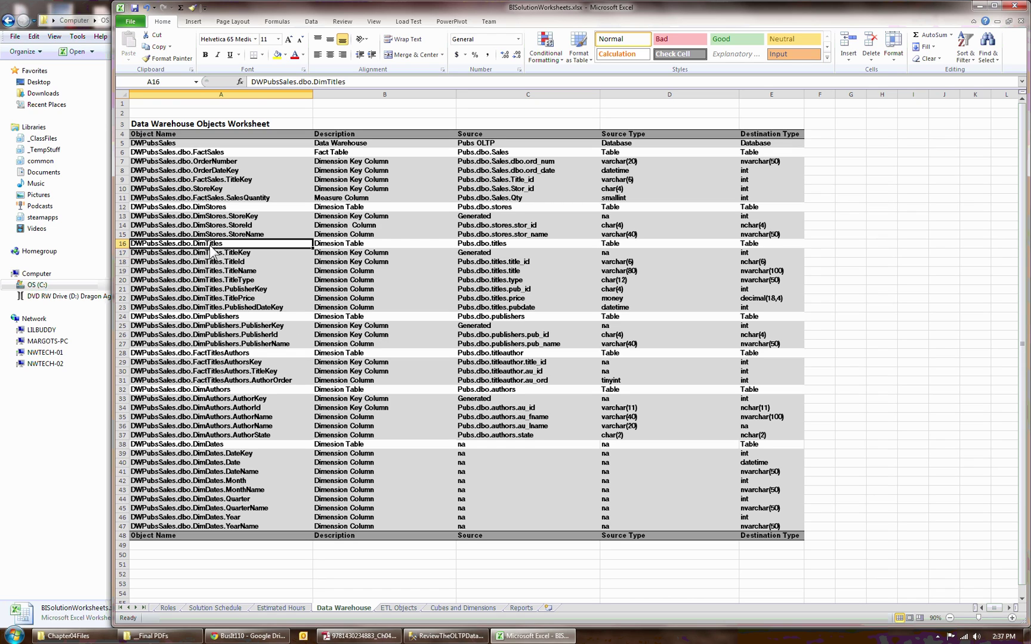
pyautogui.click(246, 307)
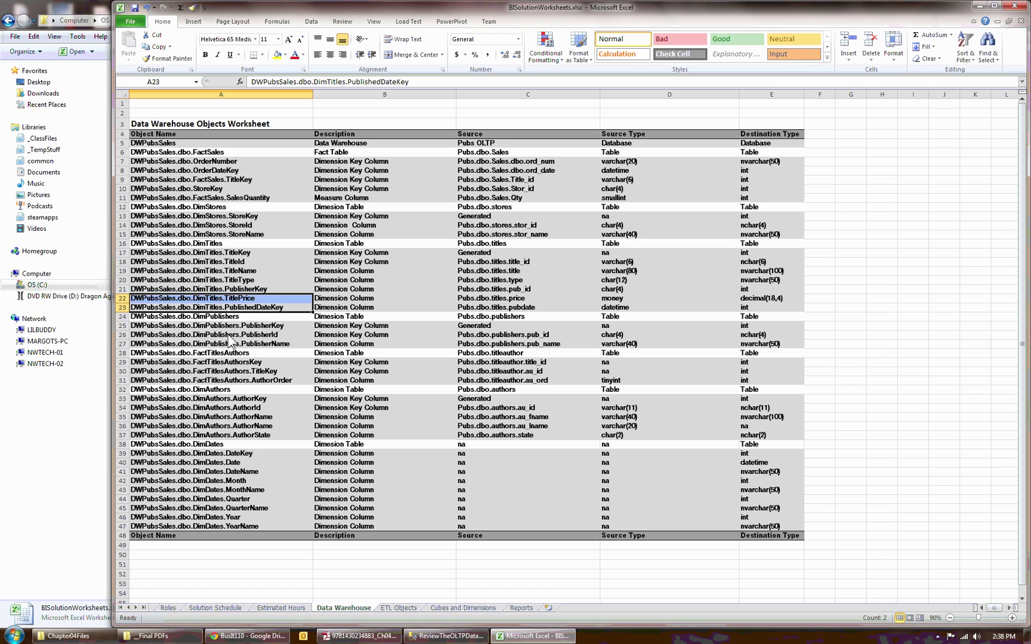
pyautogui.click(231, 334)
pyautogui.click(227, 245)
pyautogui.click(232, 317)
pyautogui.moveTo(525, 317); pyautogui.dragTo(301, 318)
pyautogui.moveTo(527, 244); pyautogui.dragTo(207, 244)
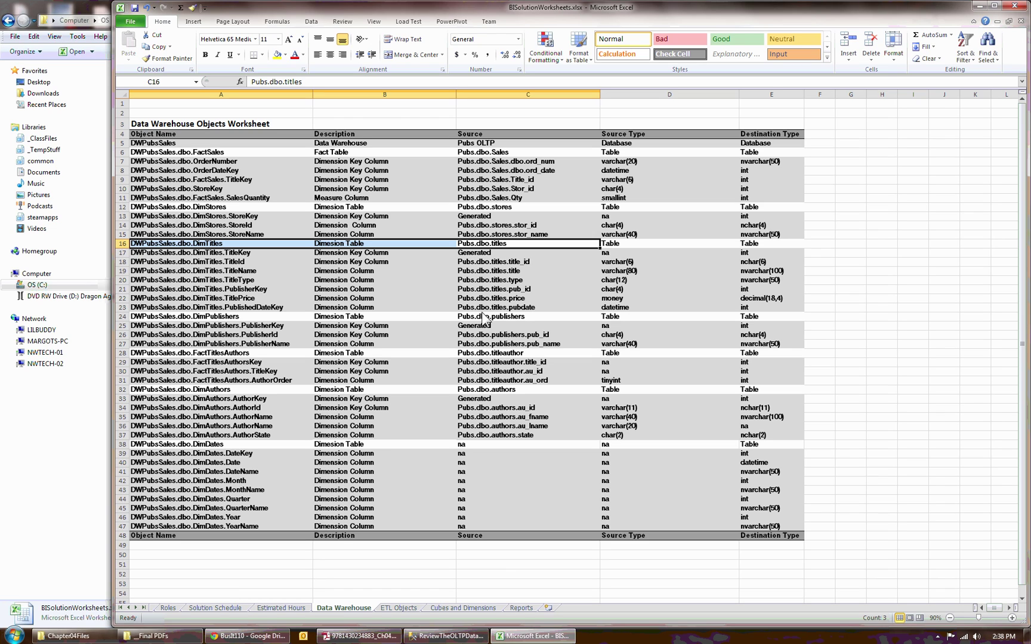
pyautogui.click(225, 317)
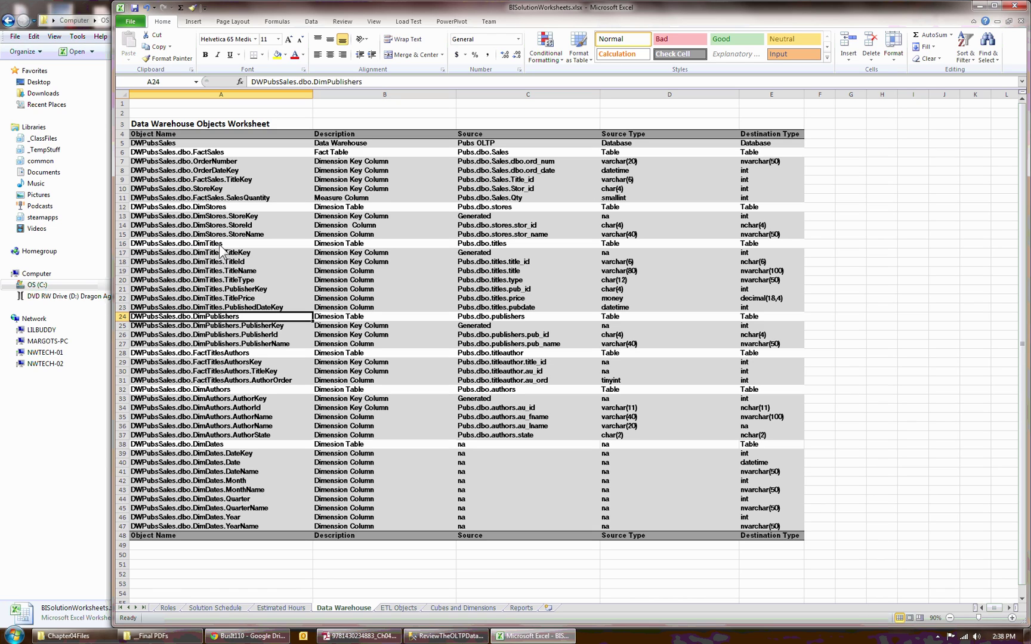
pyautogui.click(199, 245)
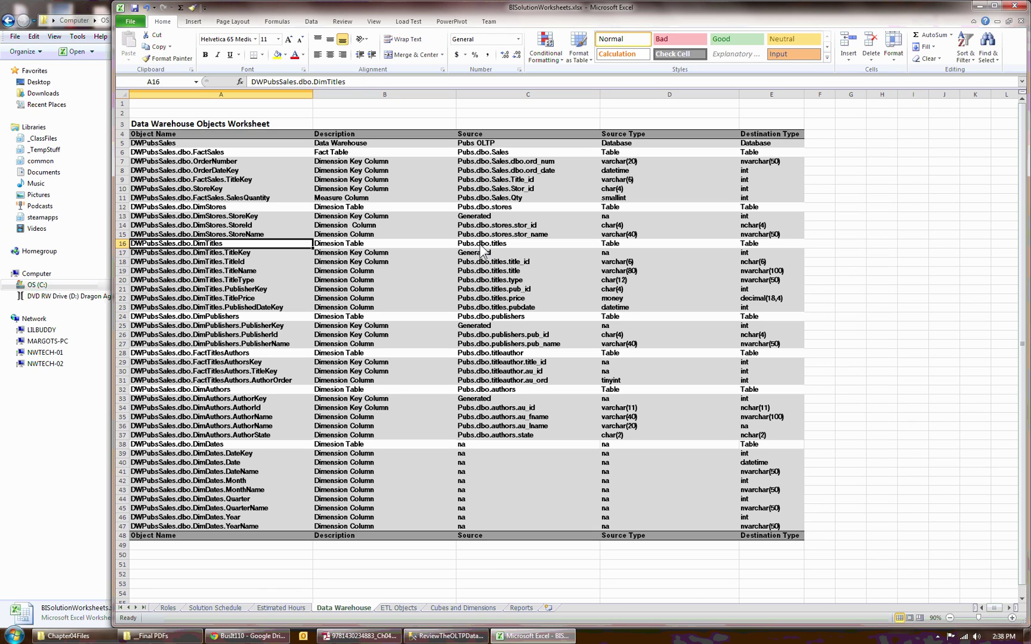
pyautogui.click(219, 318)
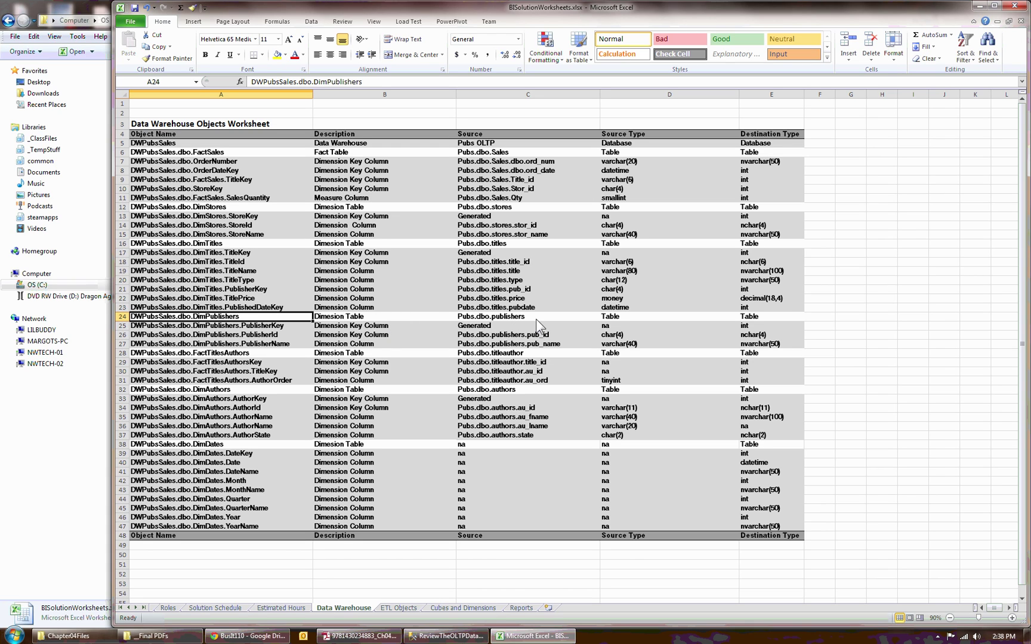
pyautogui.click(209, 245)
pyautogui.click(216, 309)
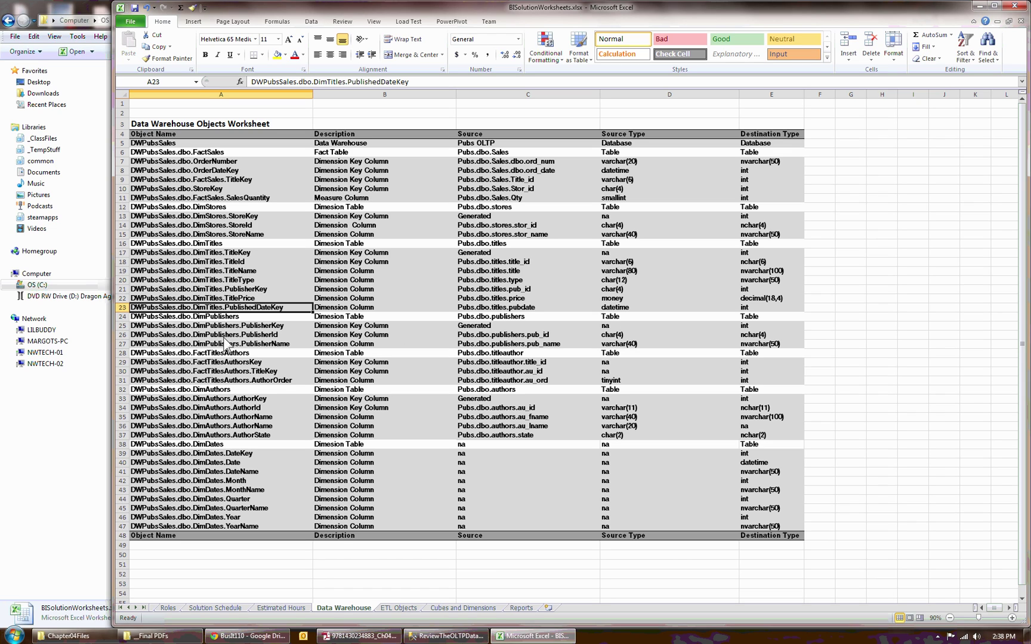
pyautogui.click(647, 162)
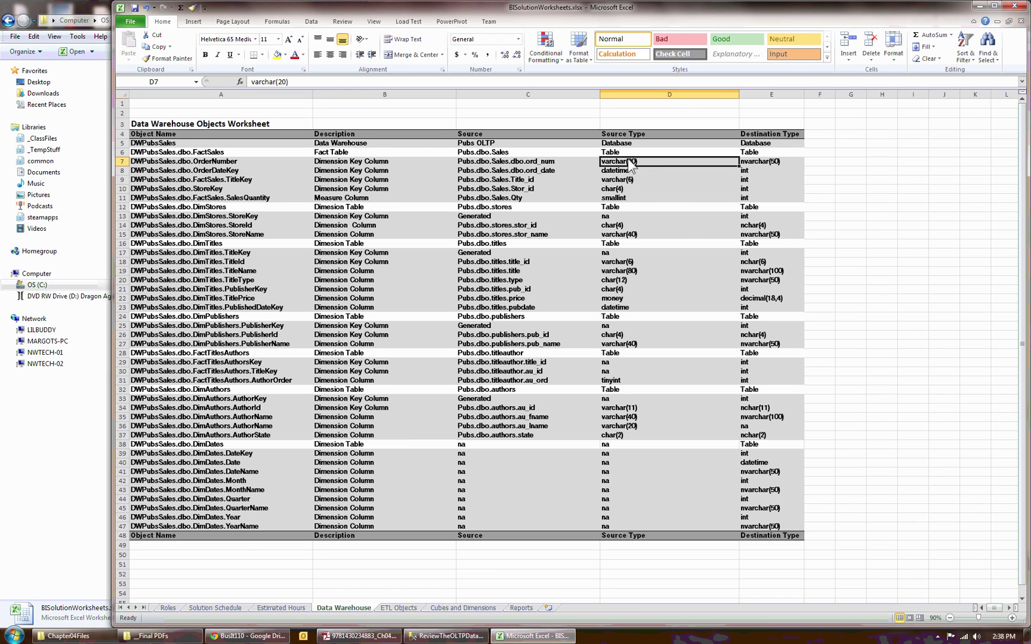
pyautogui.click(630, 235)
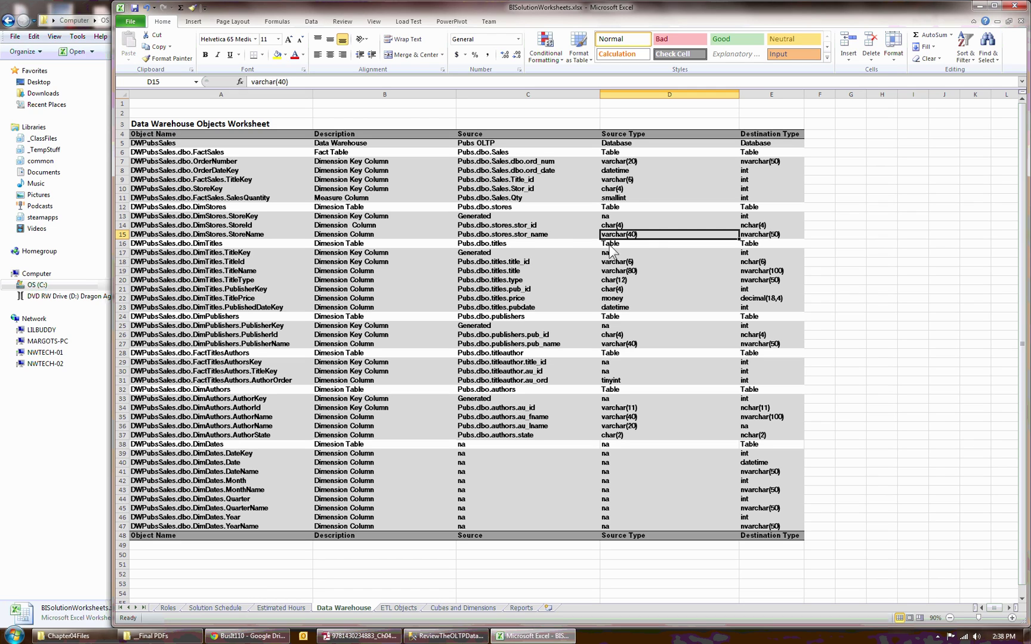
pyautogui.click(635, 273)
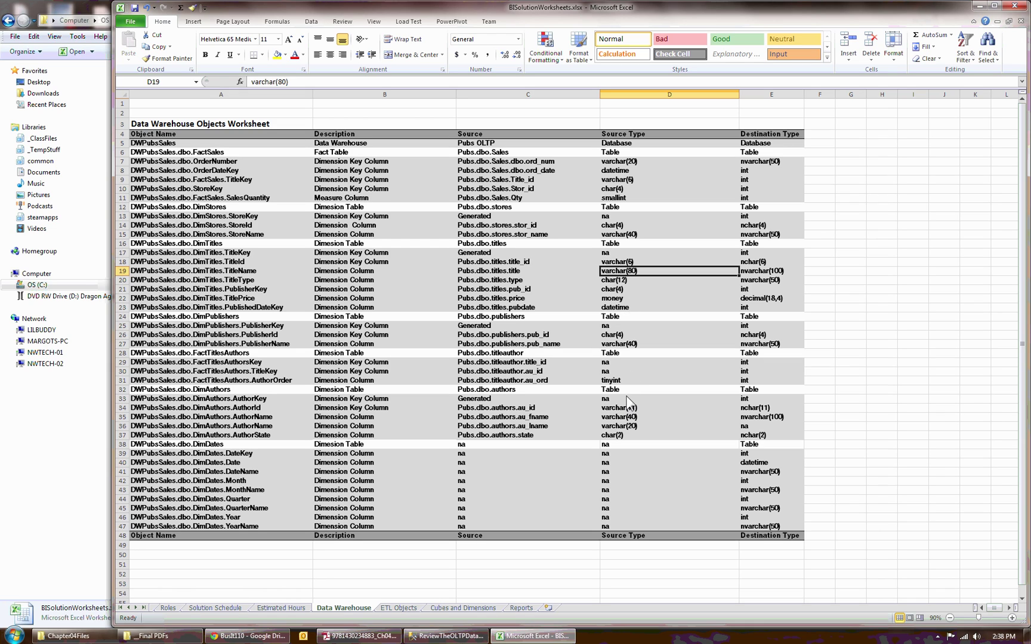
pyautogui.click(769, 165)
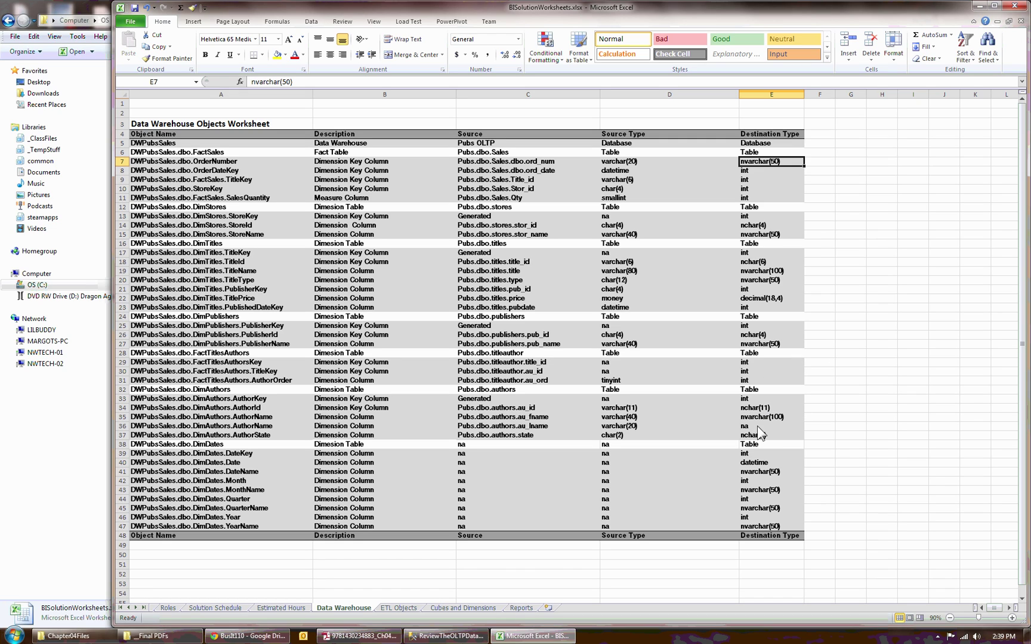
pyautogui.click(619, 236)
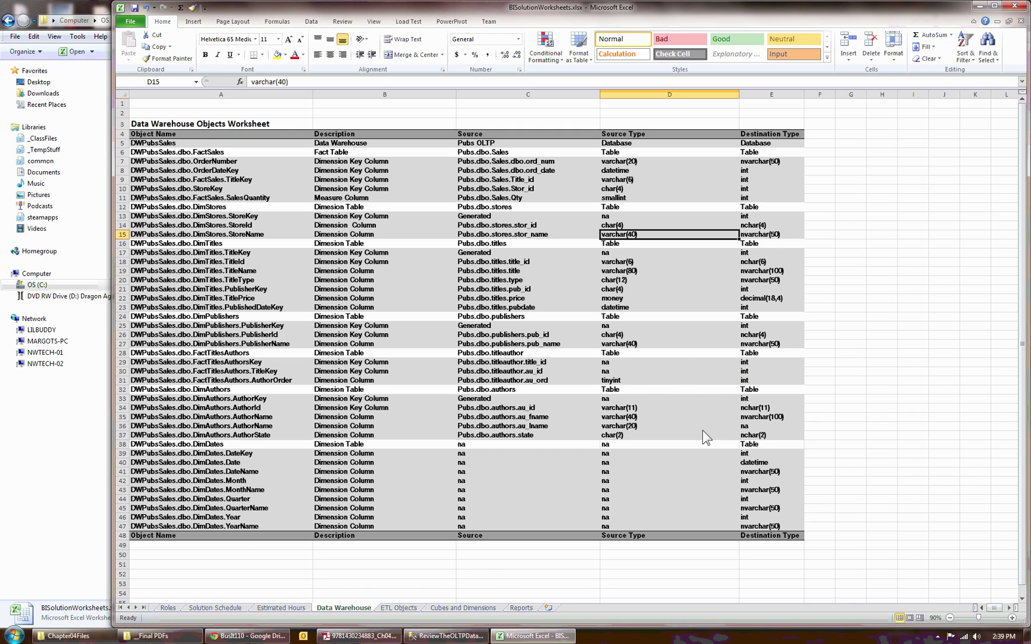
pyautogui.click(620, 263)
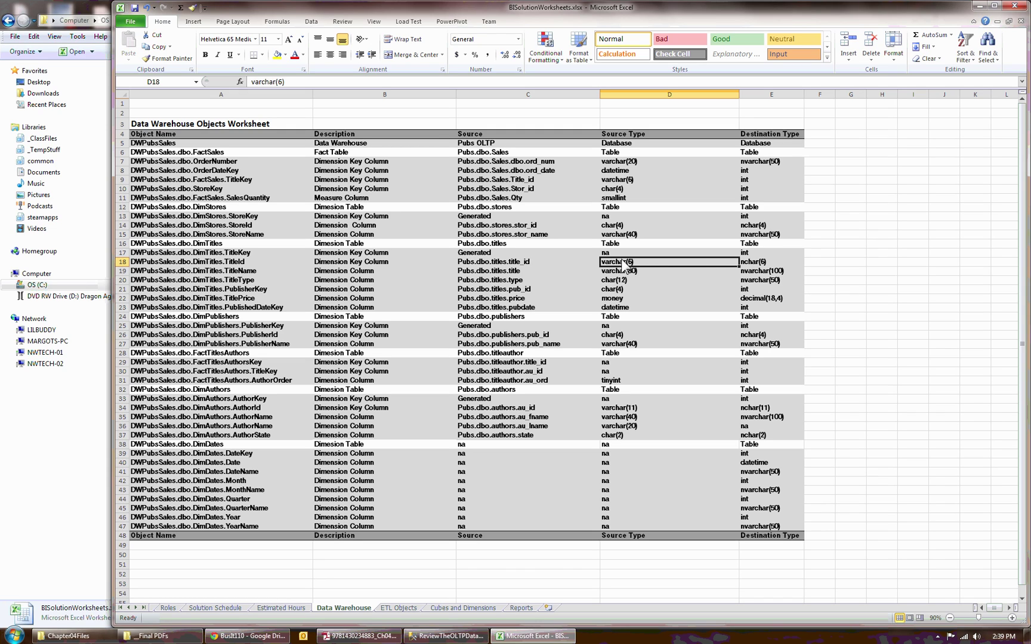
pyautogui.click(743, 265)
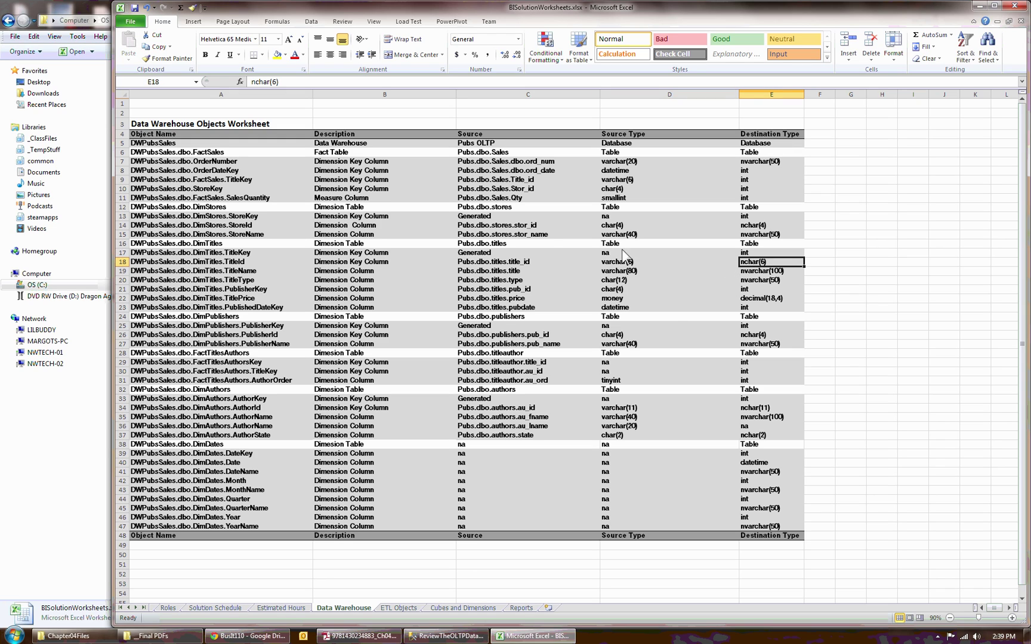
pyautogui.click(516, 253)
pyautogui.moveTo(246, 252); pyautogui.dragTo(764, 253)
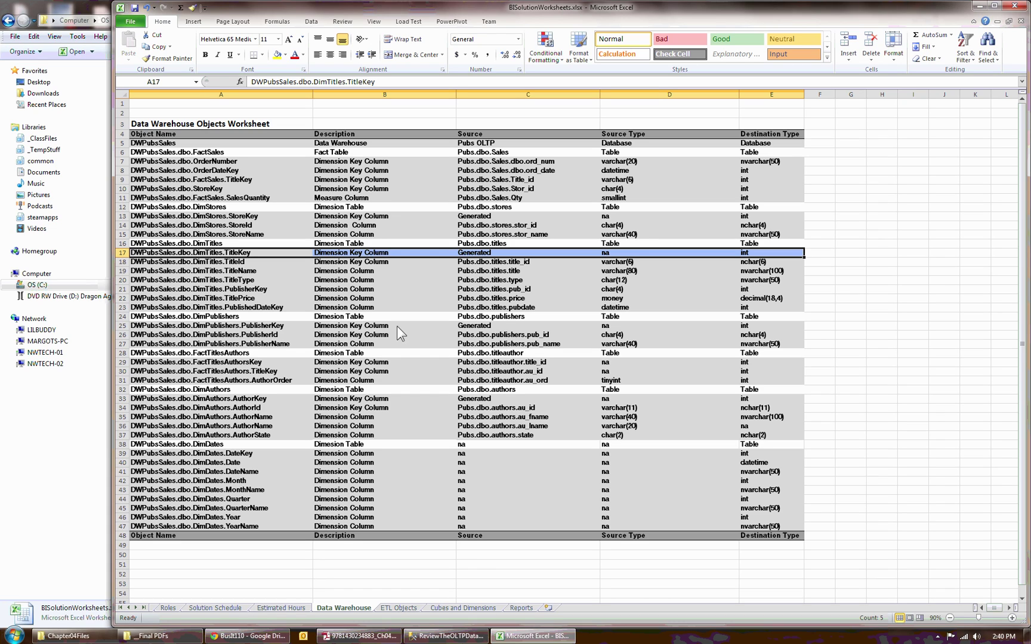
# Close Excel, discarding the workbook changes without saving
pyautogui.click(1015, 6)
pyautogui.click(508, 339)
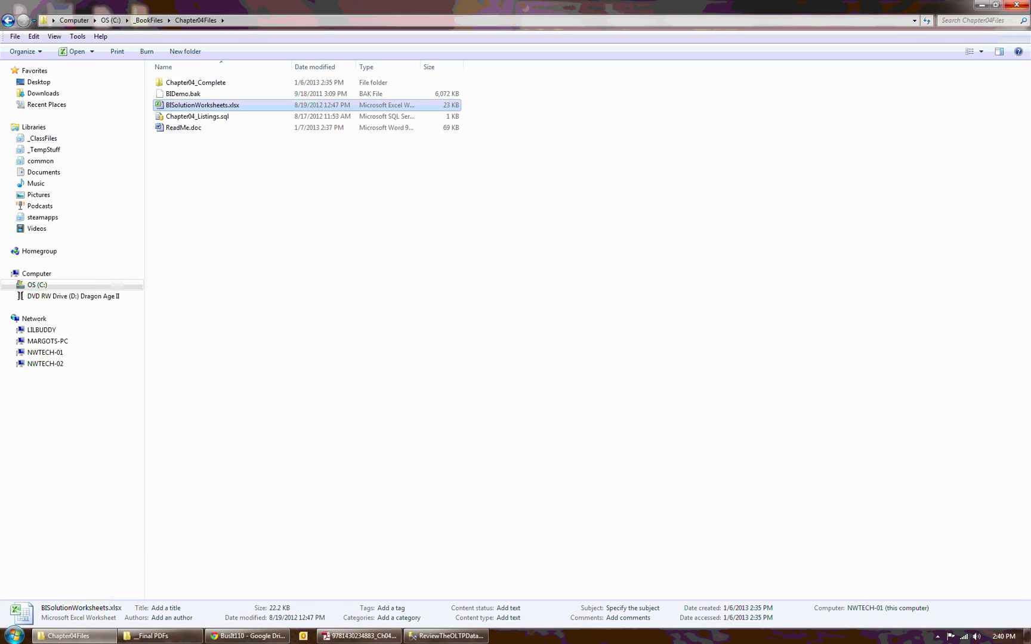